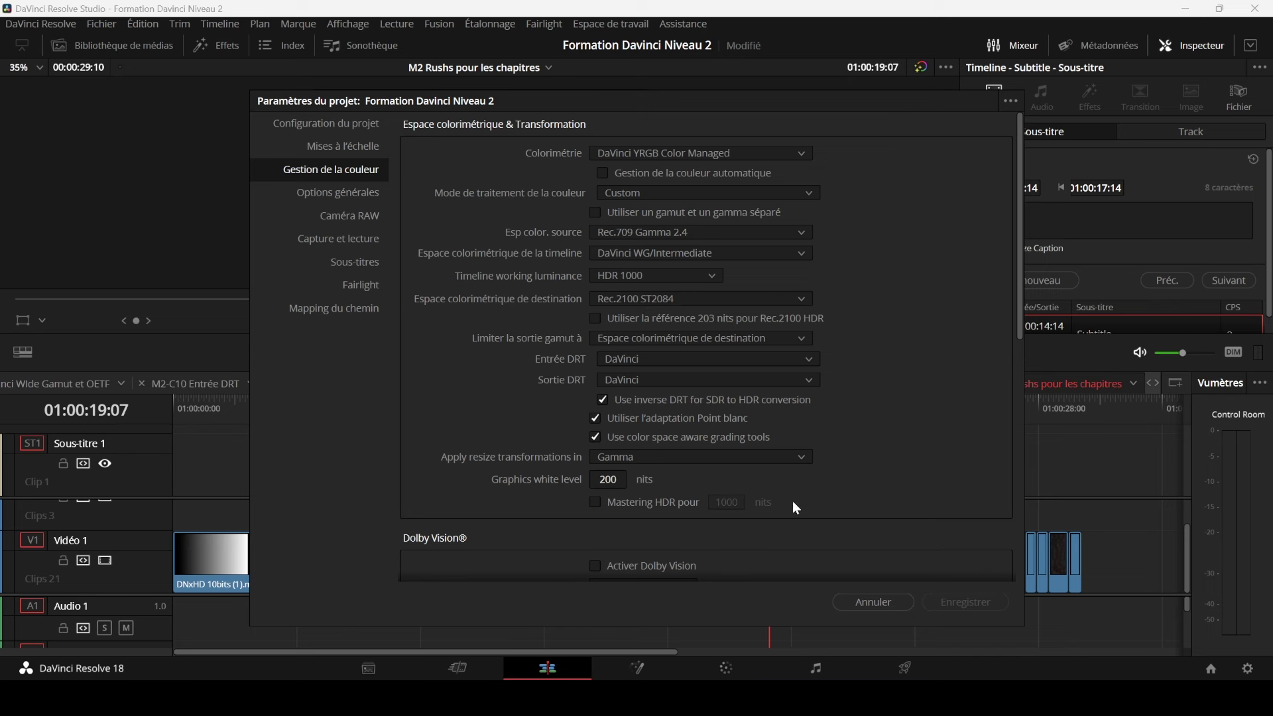
- Close project settings unsaved, then preview the Subtitle, Sample, Custom Title and Basic Title frames
left_click(874, 602)
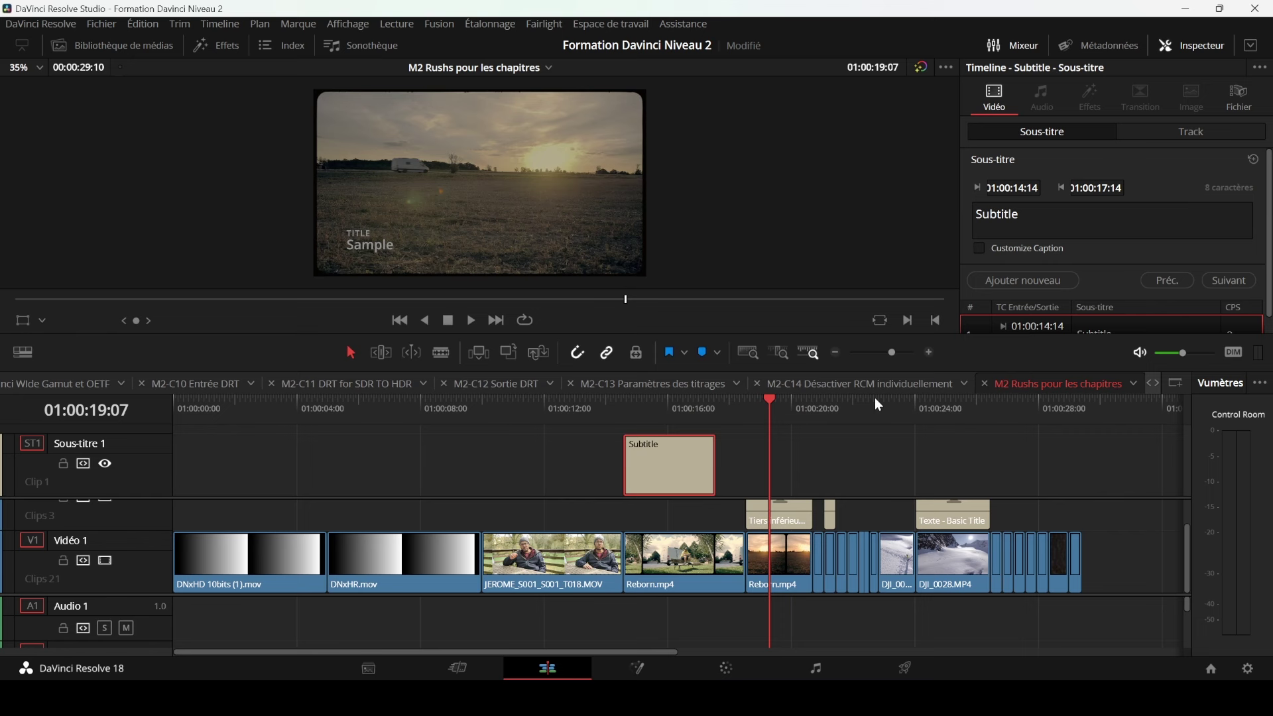
left_click(657, 409)
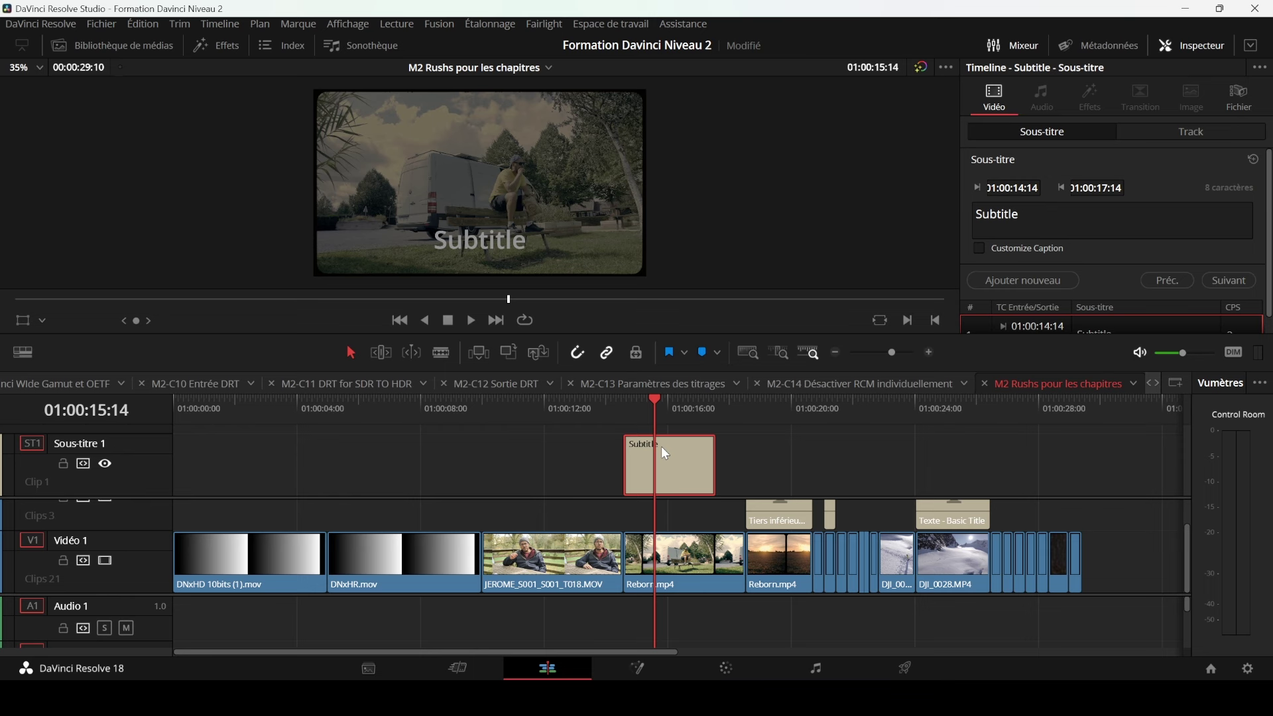
left_click(779, 408)
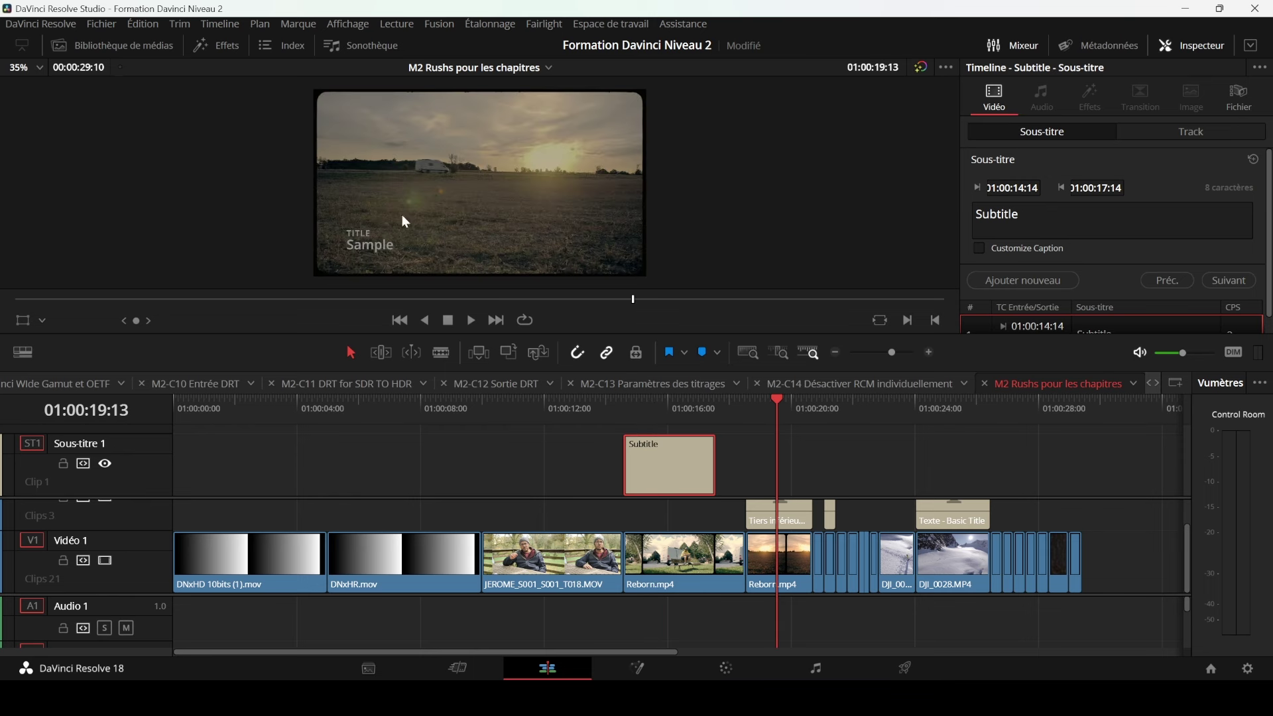
left_click(826, 407)
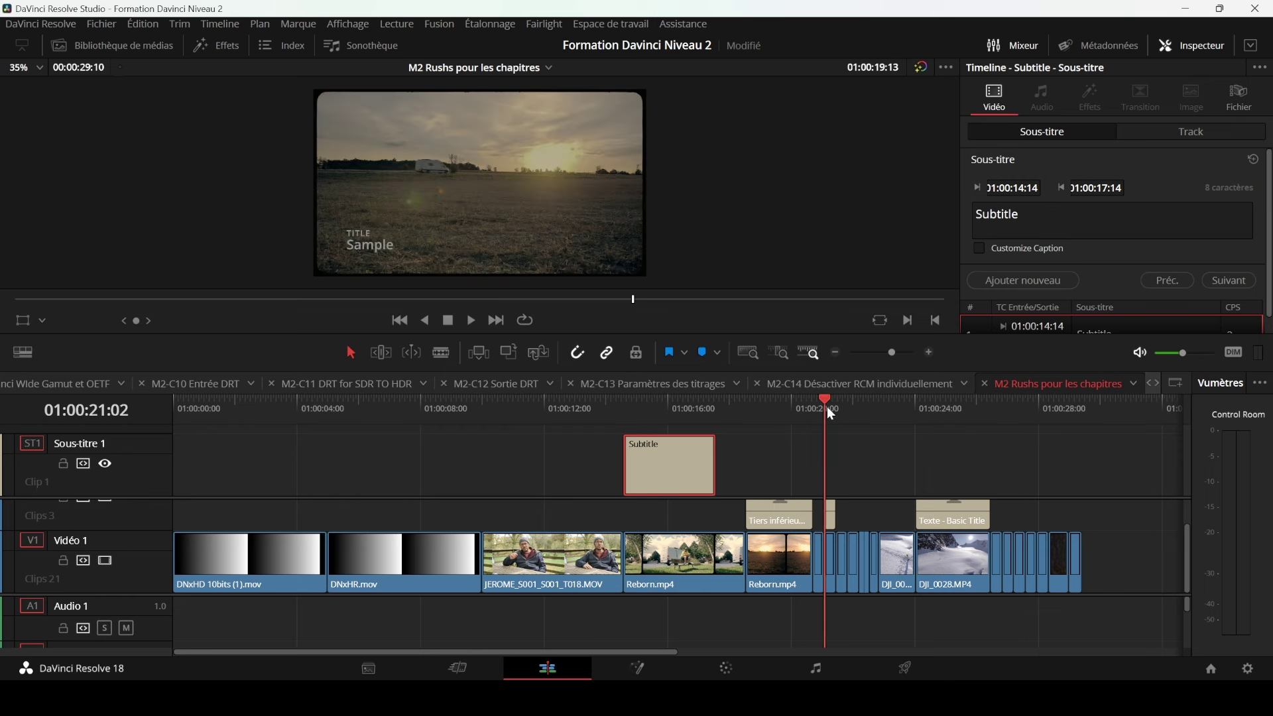
left_click(945, 410)
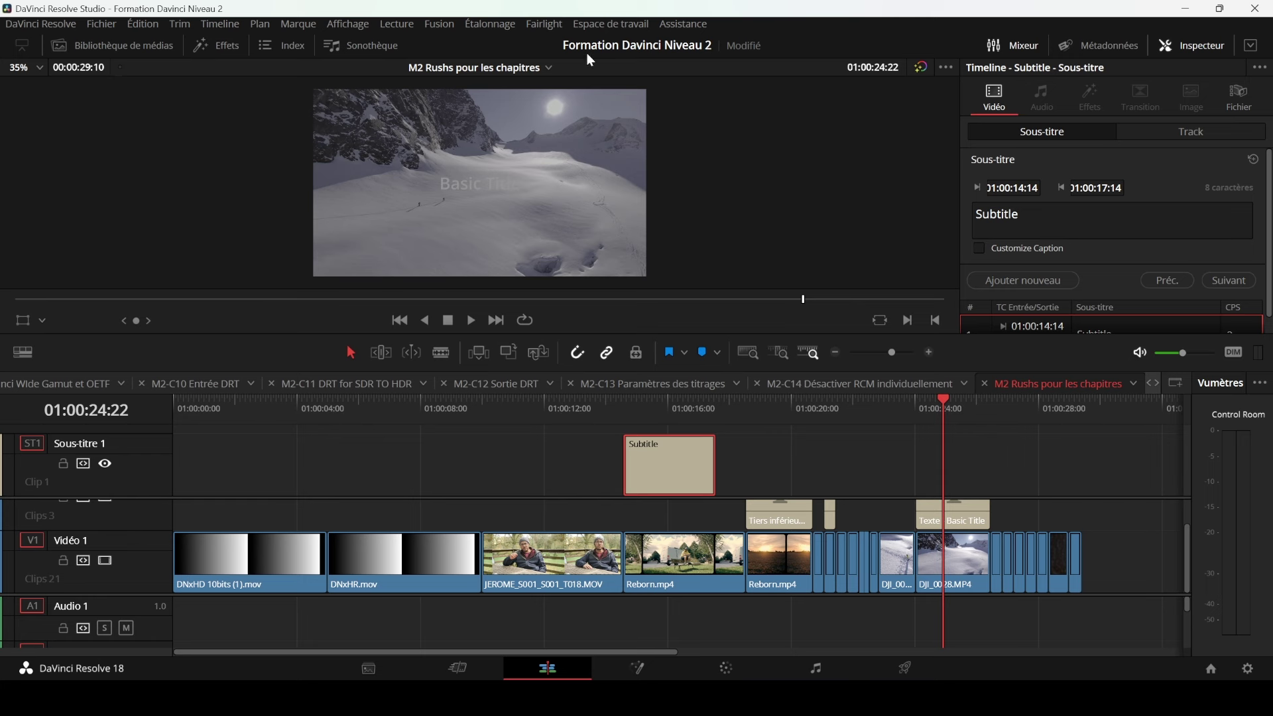
- Turn on the video scopes and show the Subtitle frame at 01:00:15:15 on the waveform
left_click(592, 26)
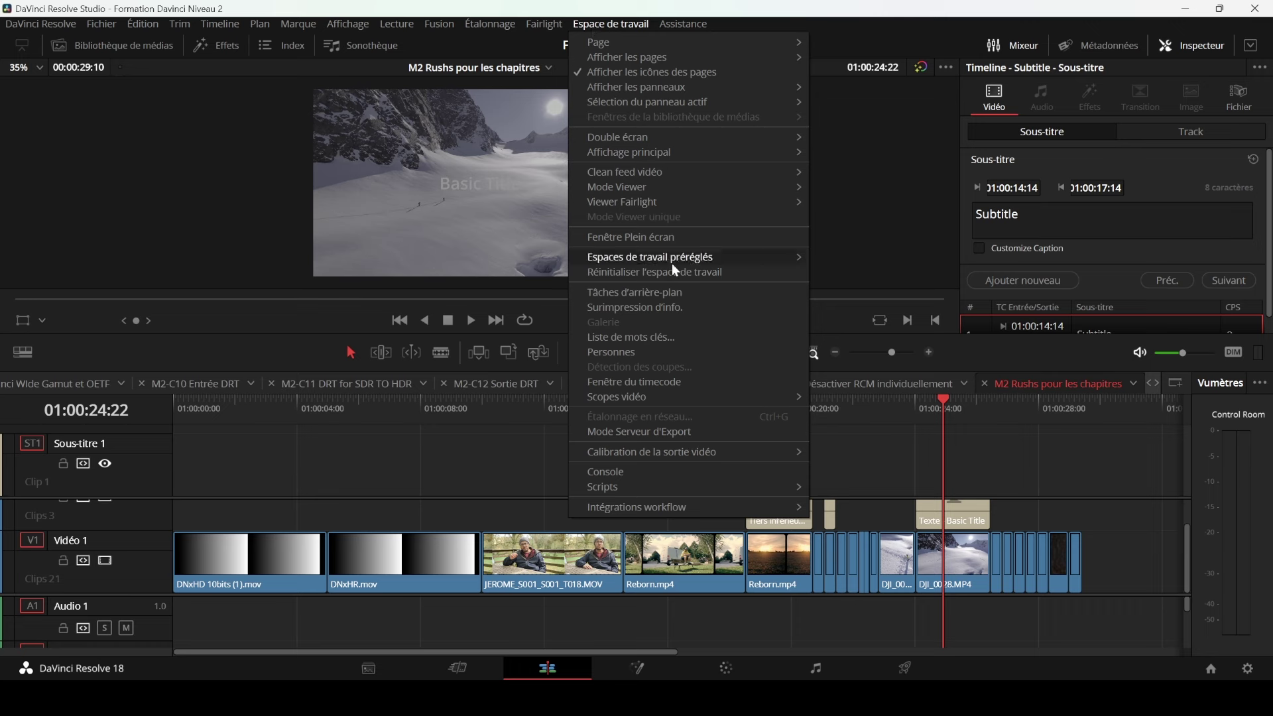
mouse_move(771, 395)
left_click(836, 397)
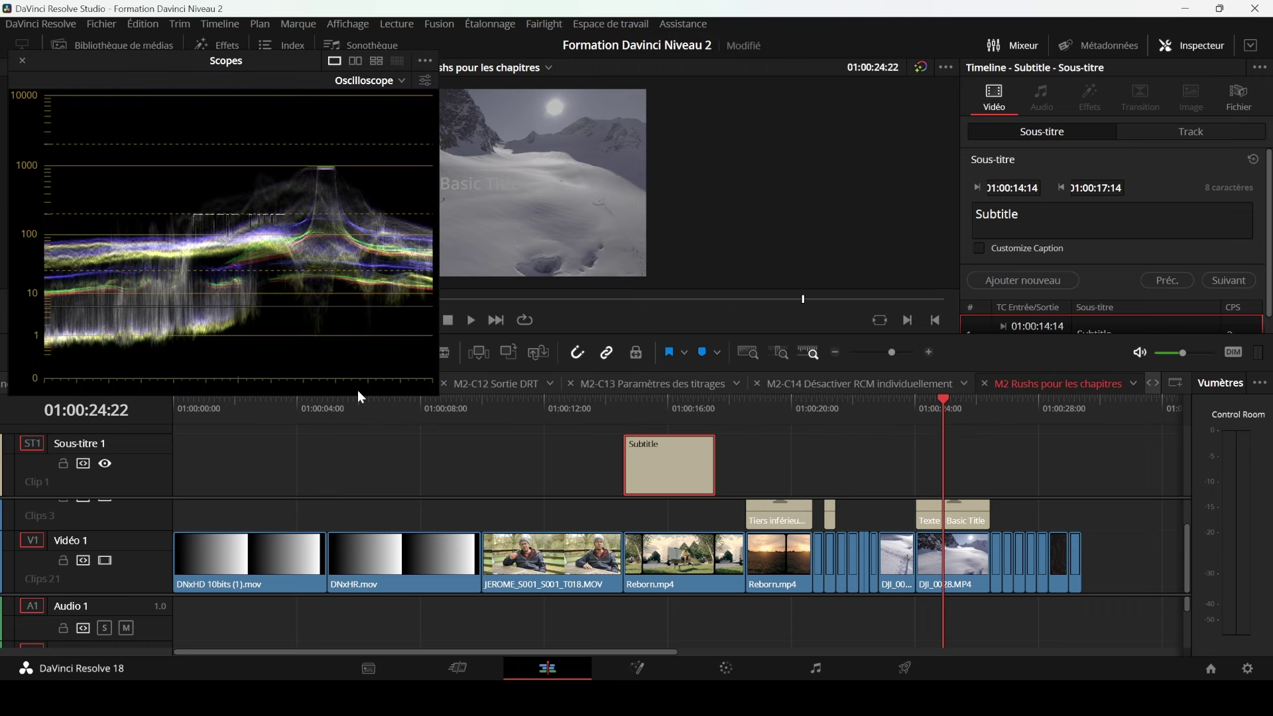
left_click(656, 402)
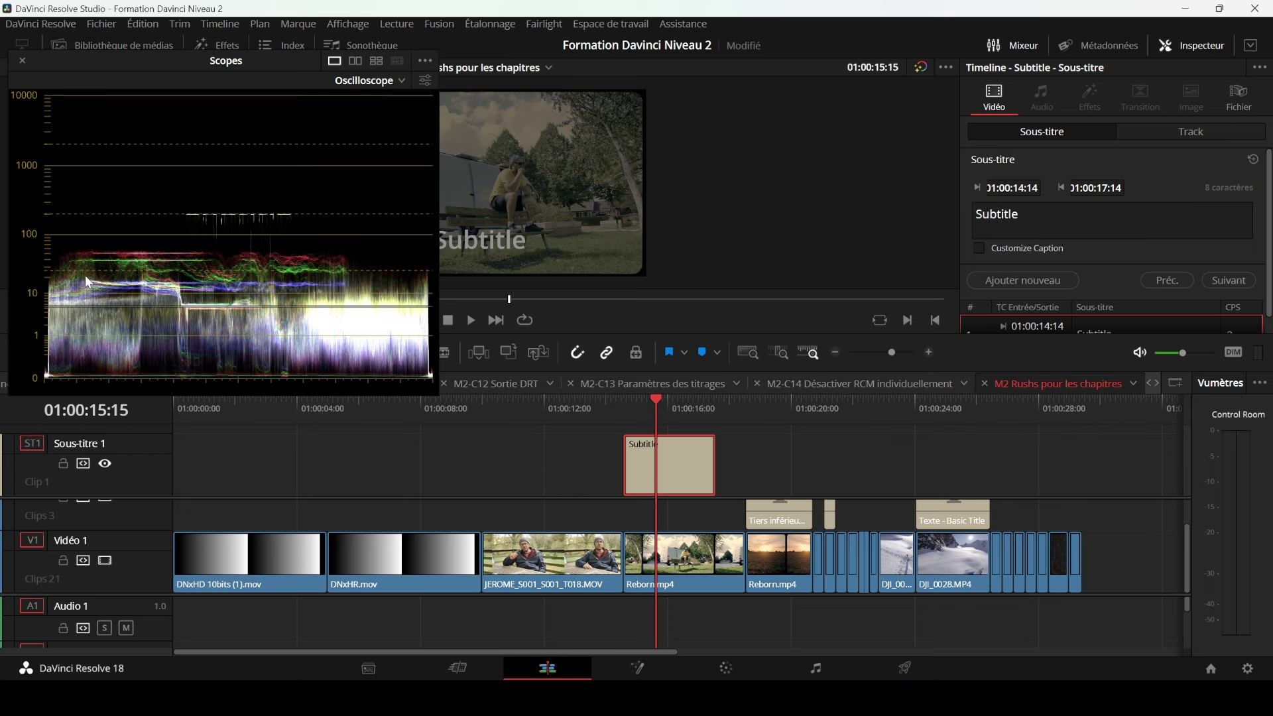
- Check the Sample, Custom Title and Basic Title frames on the waveform, moving Scopes off the viewer
left_click(767, 407)
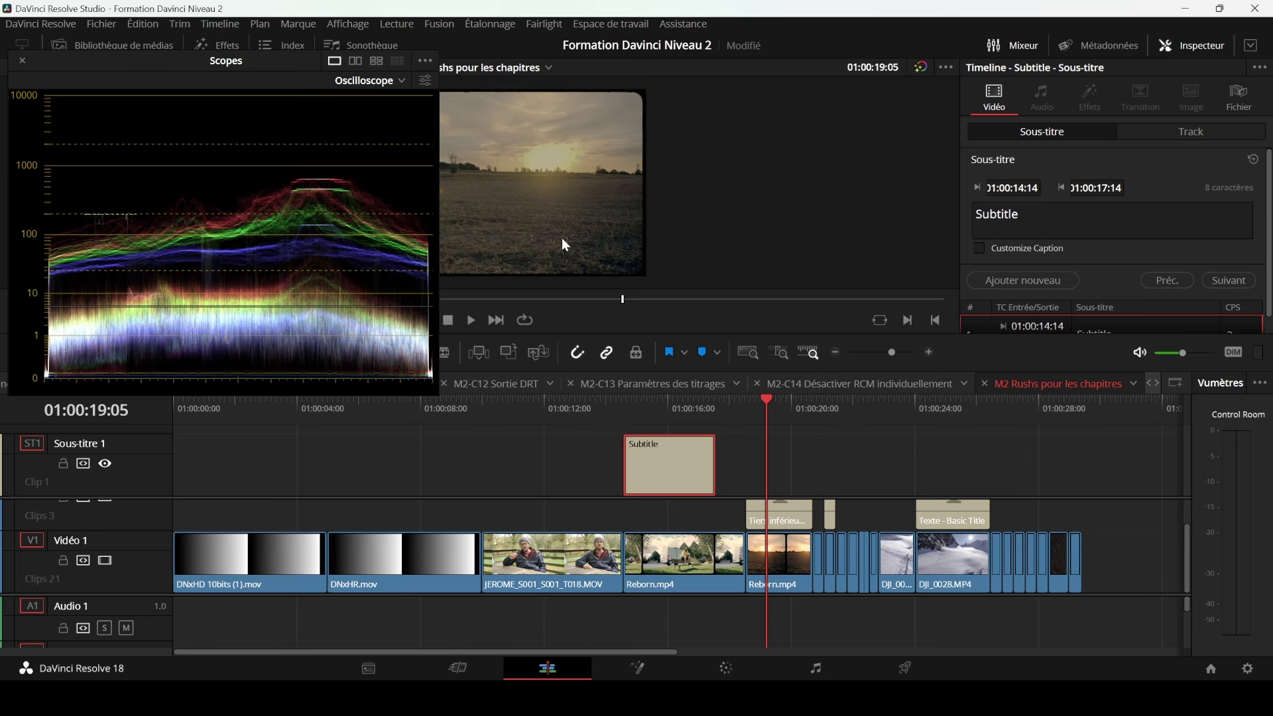
mouse_move(169, 62)
left_mouse_down()
mouse_move(157, 301)
mouse_move(142, 188)
left_mouse_up()
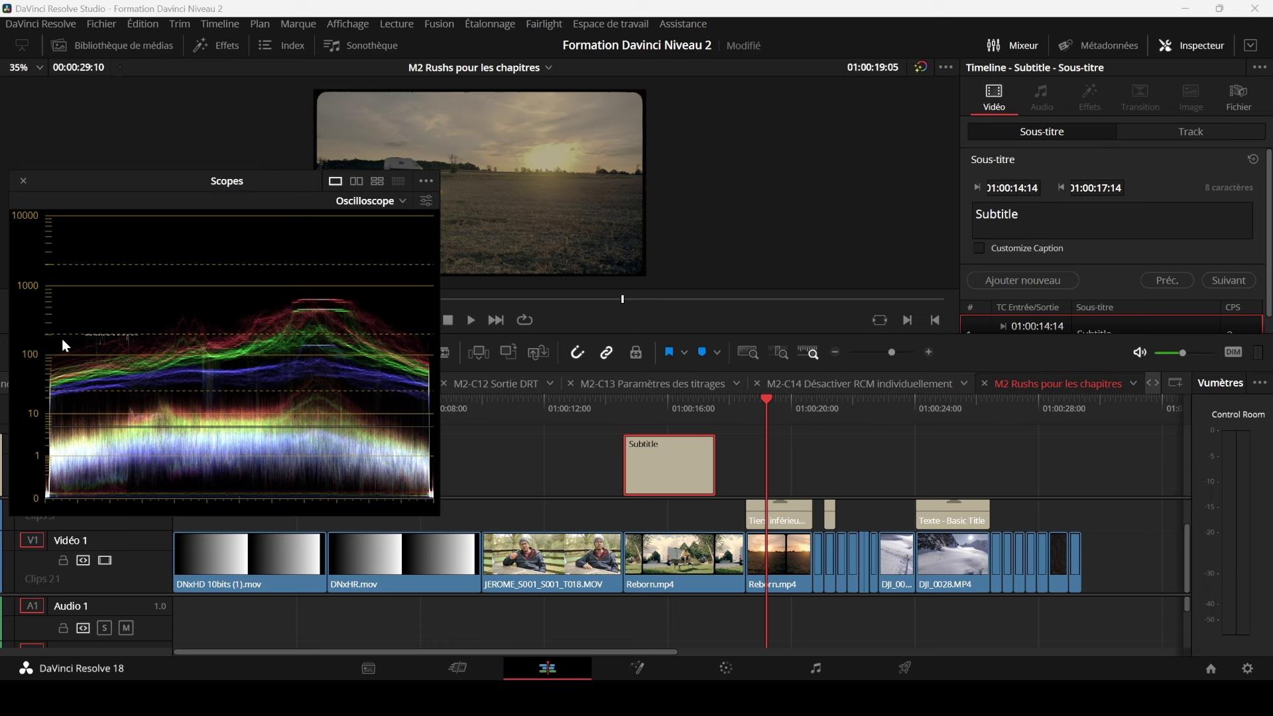
left_click(826, 405)
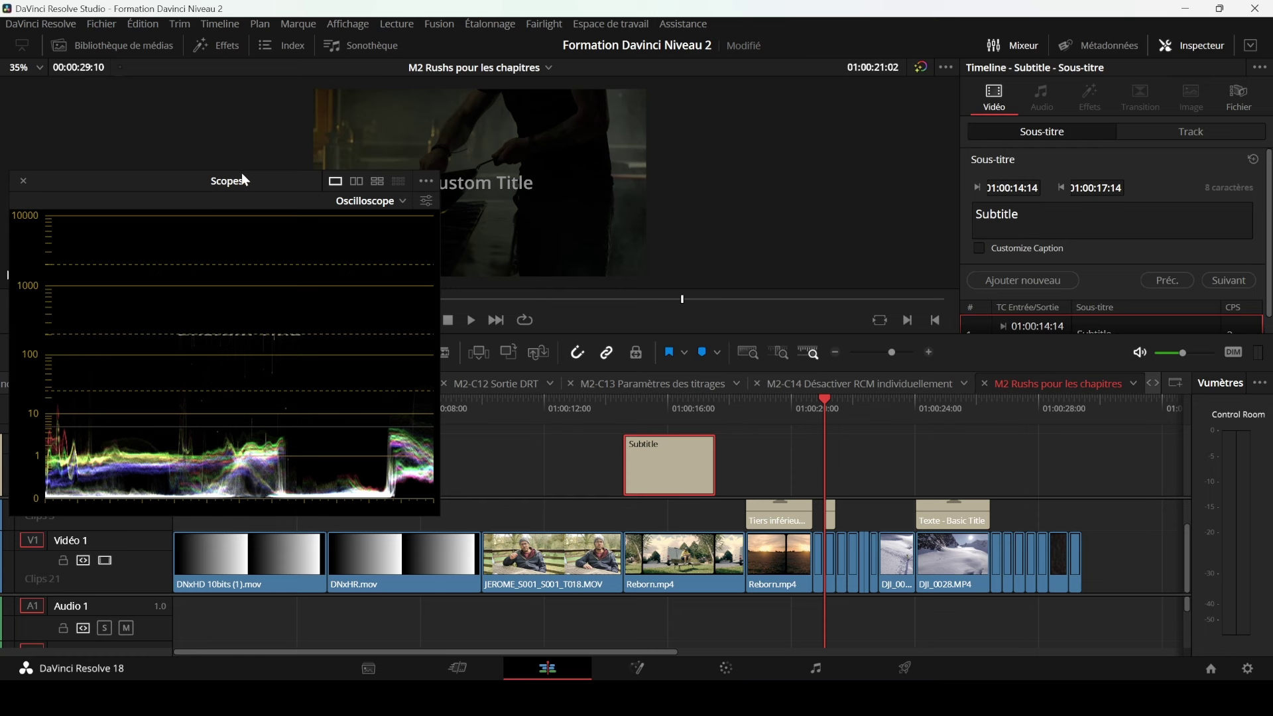
left_click_drag(244, 179, 223, 259)
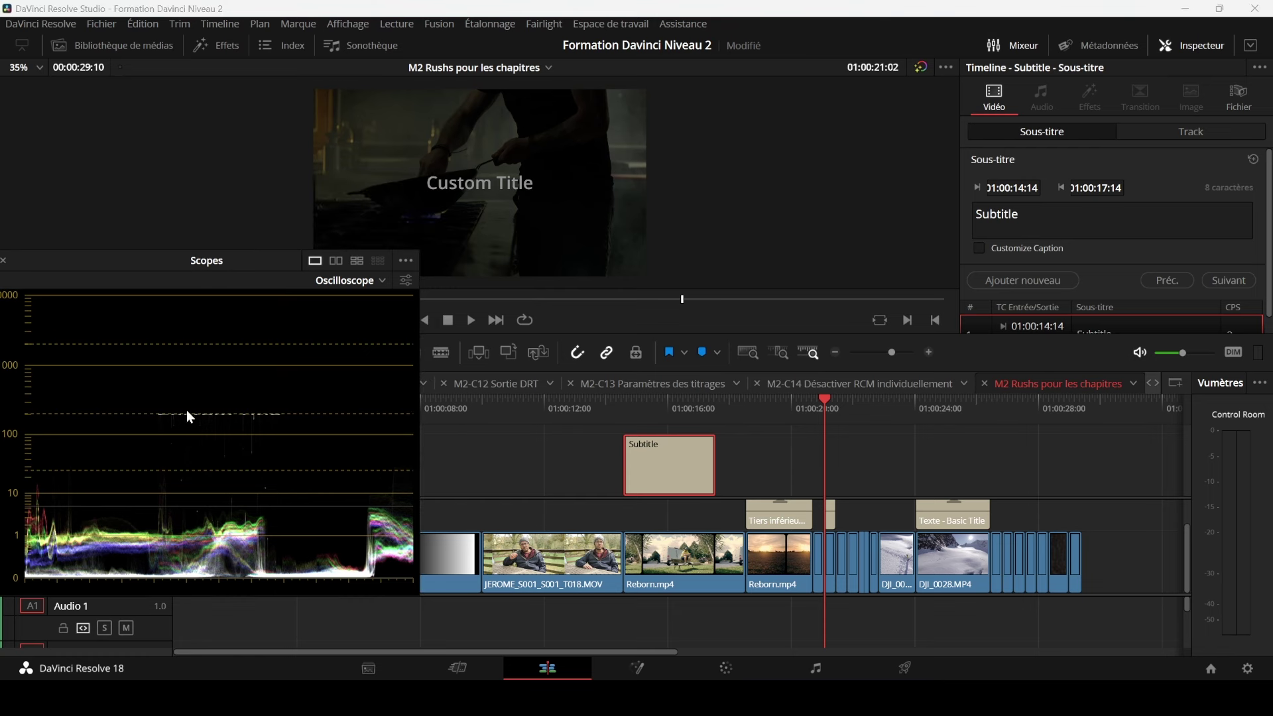
left_click(950, 421)
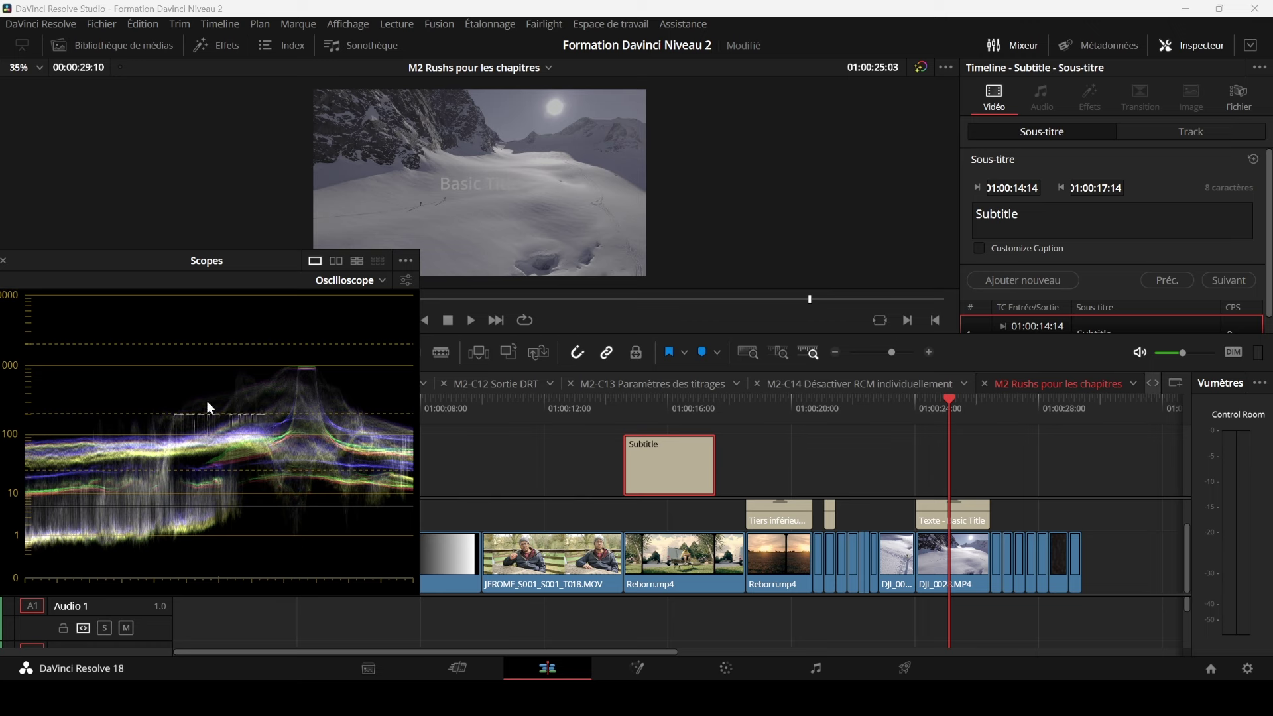
- Change the project's graphics white level to 1000 nits in colour management and save
left_click(1247, 669)
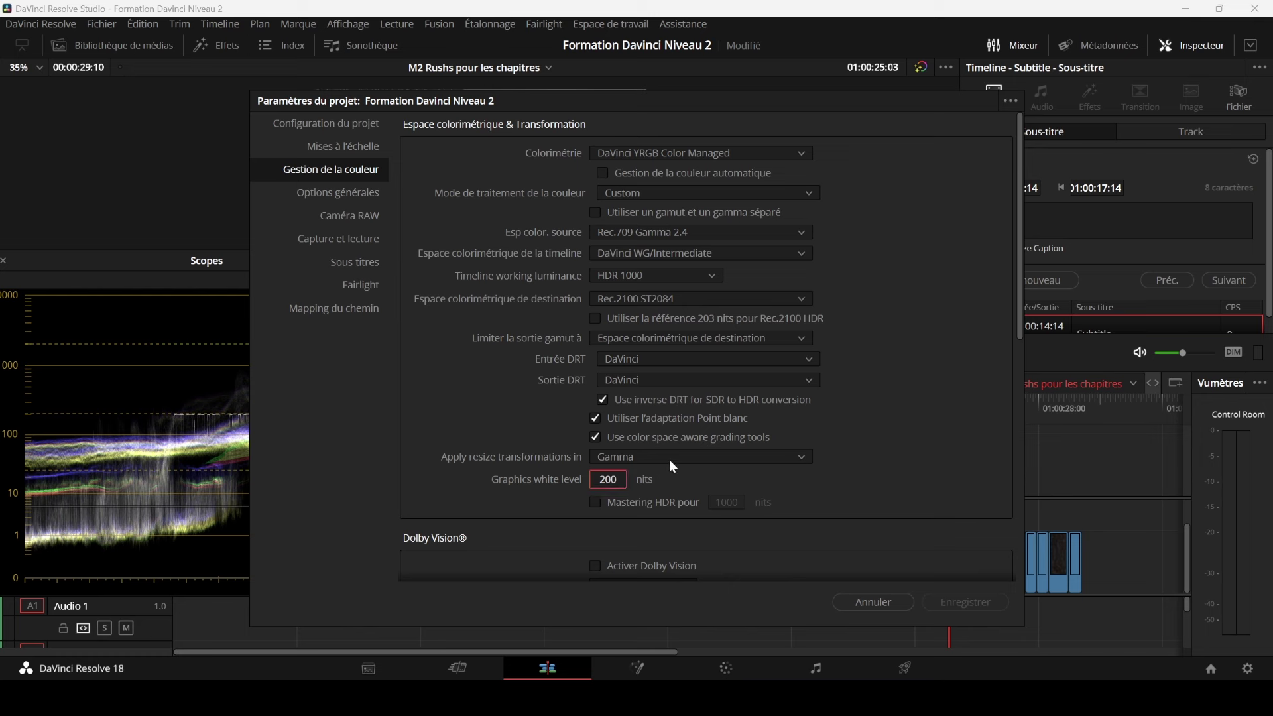
key("BackSpace")
key("BackSpace")
key("BackSpace")
type("1000")
key("Return")
left_click(974, 605)
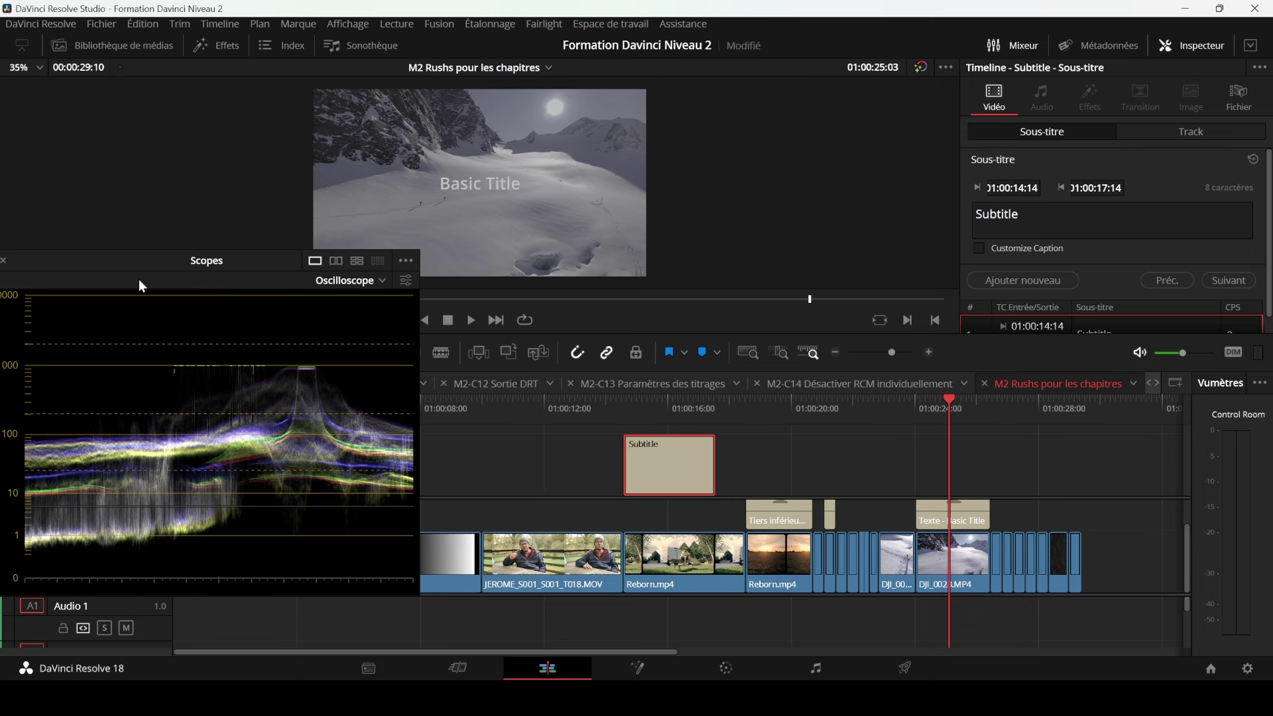
- Alternate the waveform between the van shot's subtitle and the sunset shot's Sample lower-third
left_click_drag(121, 265, 237, 317)
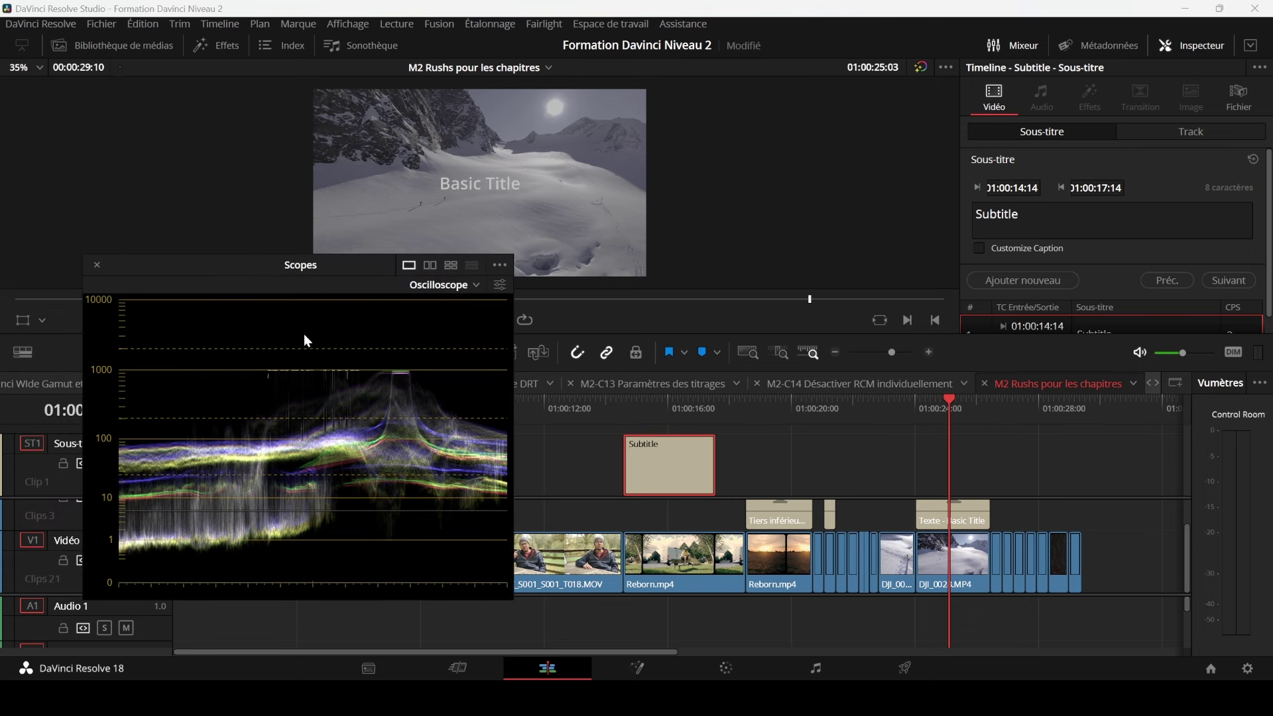
left_click(790, 406)
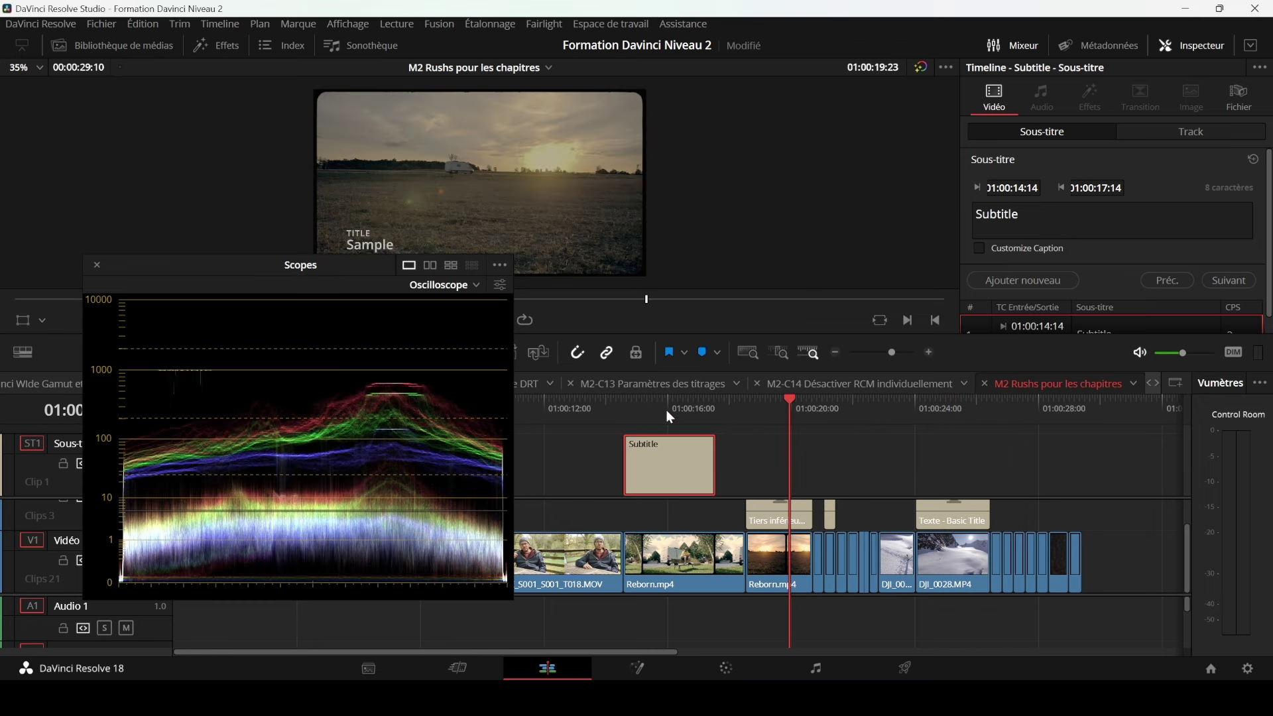
left_click(667, 410)
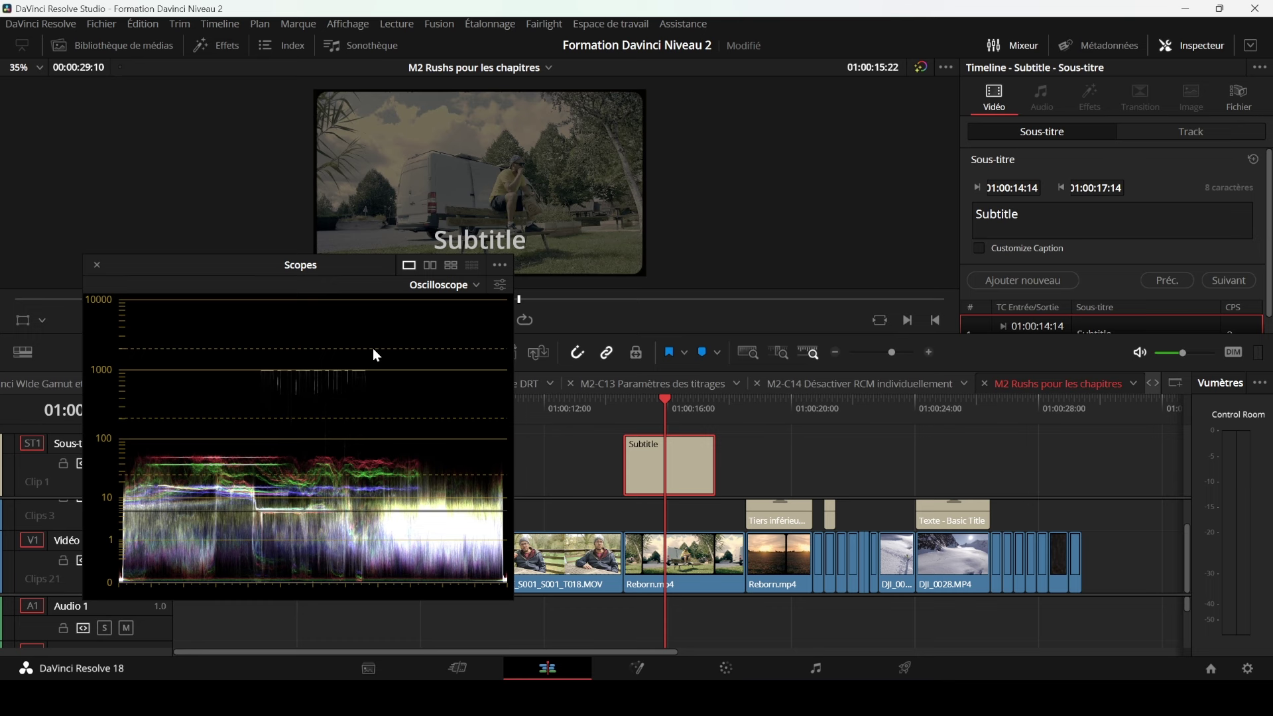
left_click(779, 410)
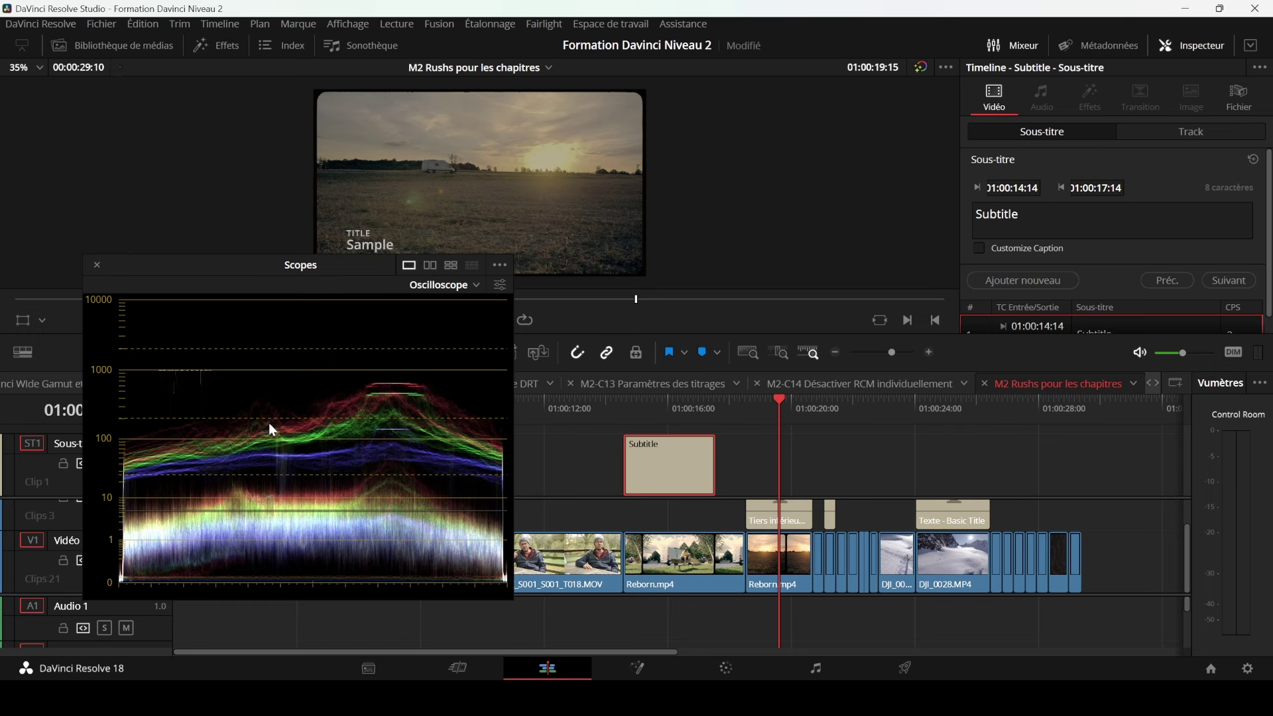
left_click(668, 406)
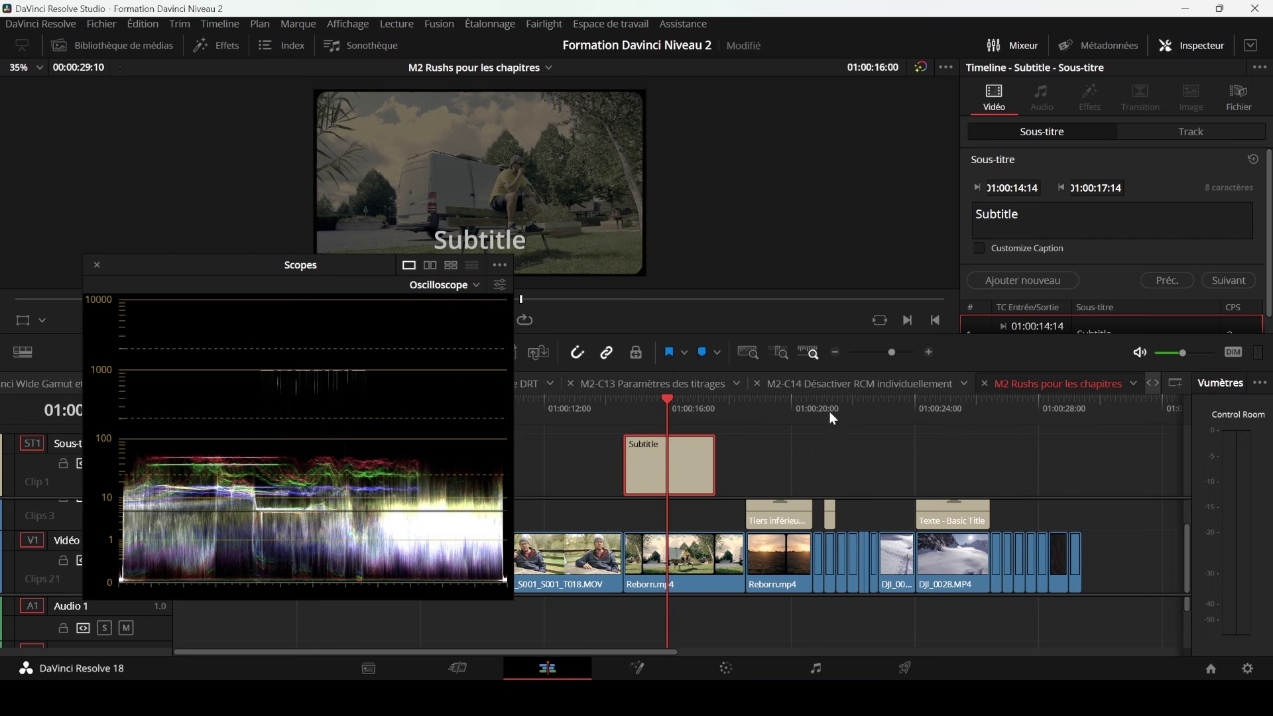
left_click(786, 405)
- Select the lower-third title clip, make the video tracks taller and move Scopes lower-left
left_click(779, 510)
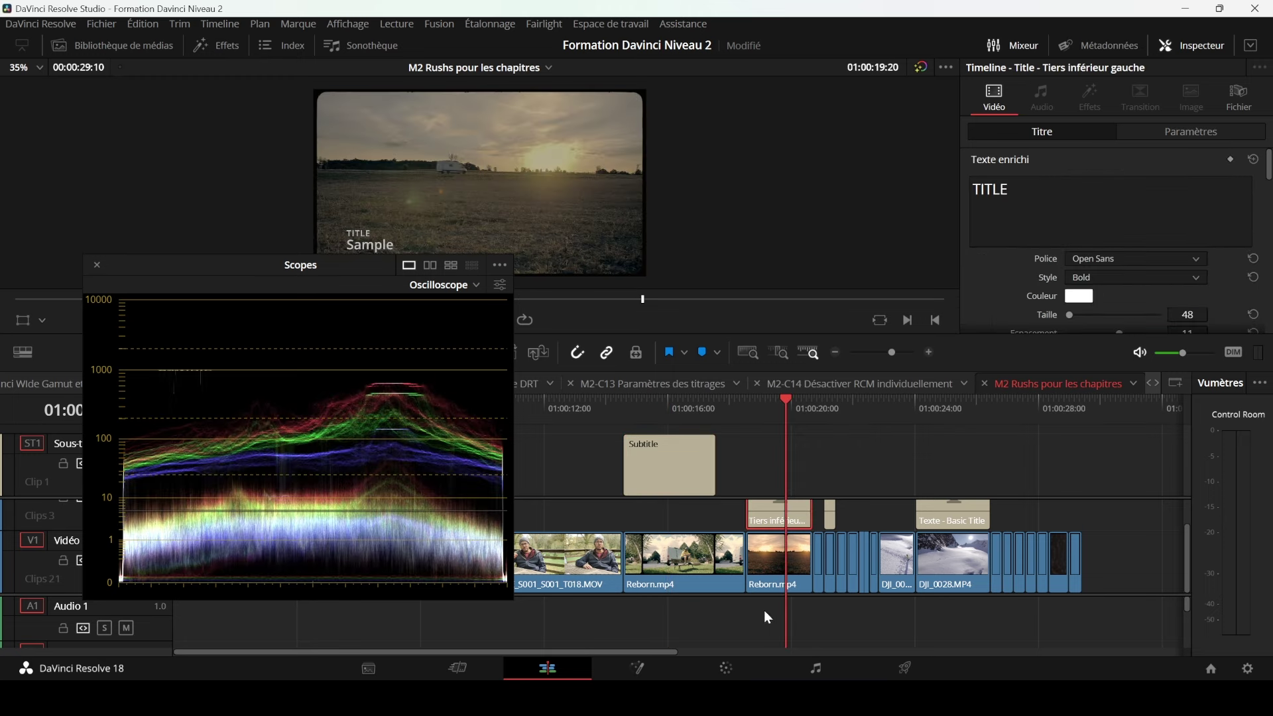
left_click_drag(1127, 594, 1129, 635)
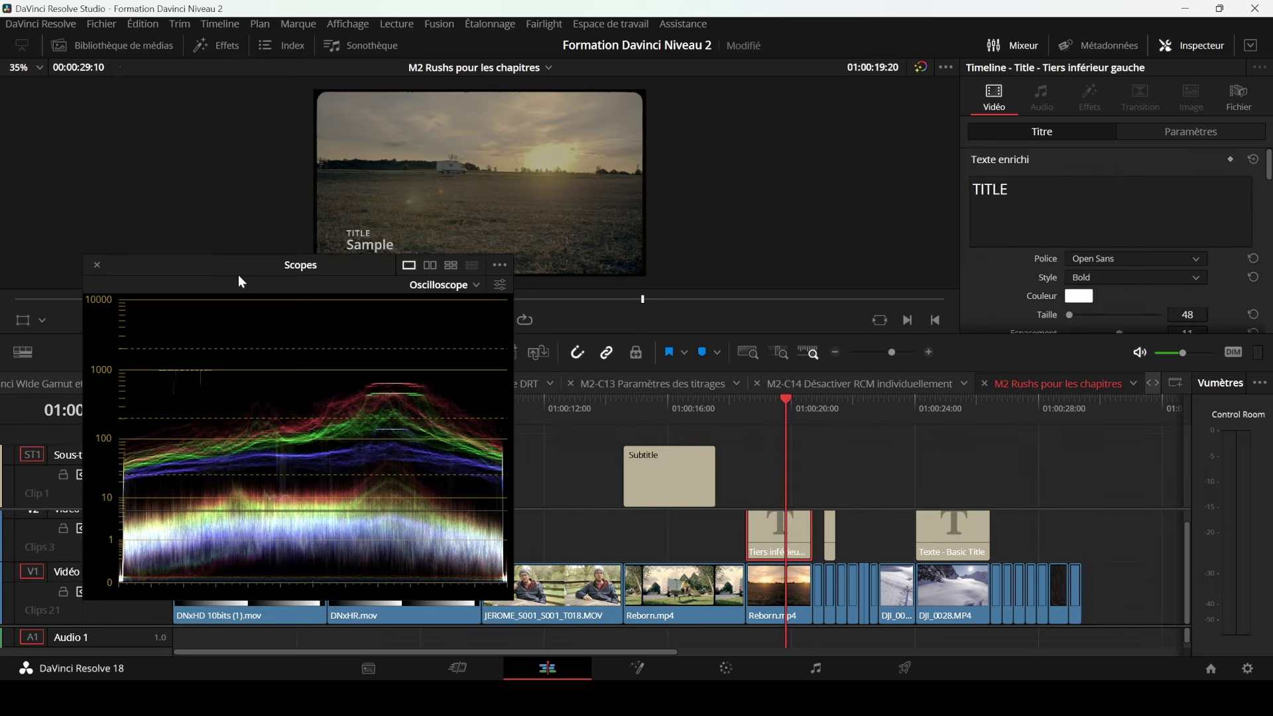
left_click_drag(237, 274, 196, 354)
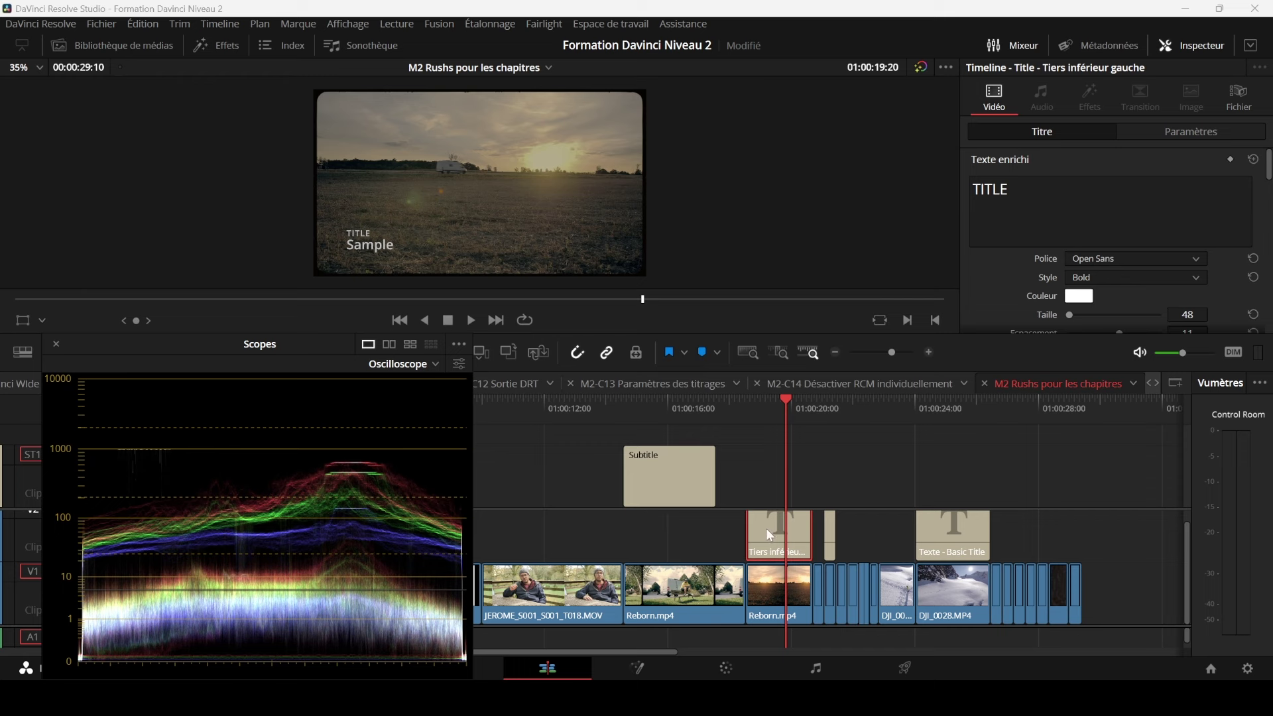
- Preview a darker colour for the lower-third title text in its picker, leaving it white #ffffff
left_click(1078, 299)
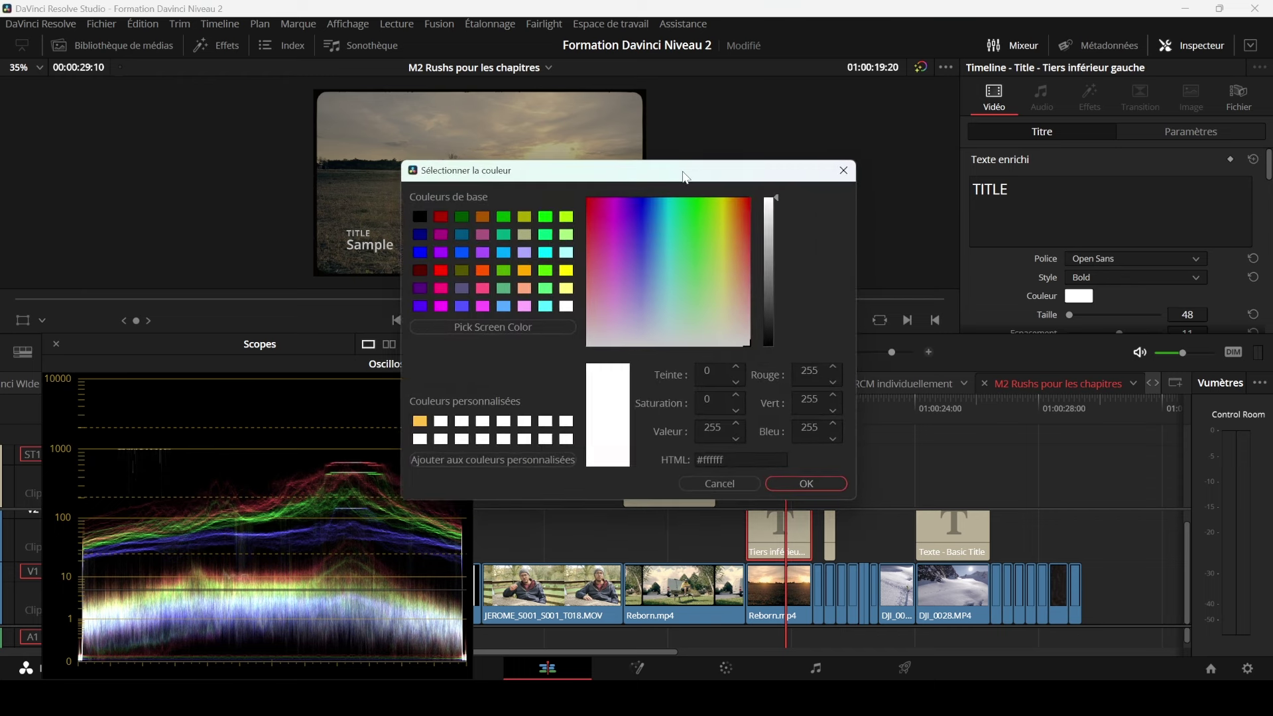
left_click_drag(685, 176, 650, 180)
left_click_drag(742, 205, 1029, 256)
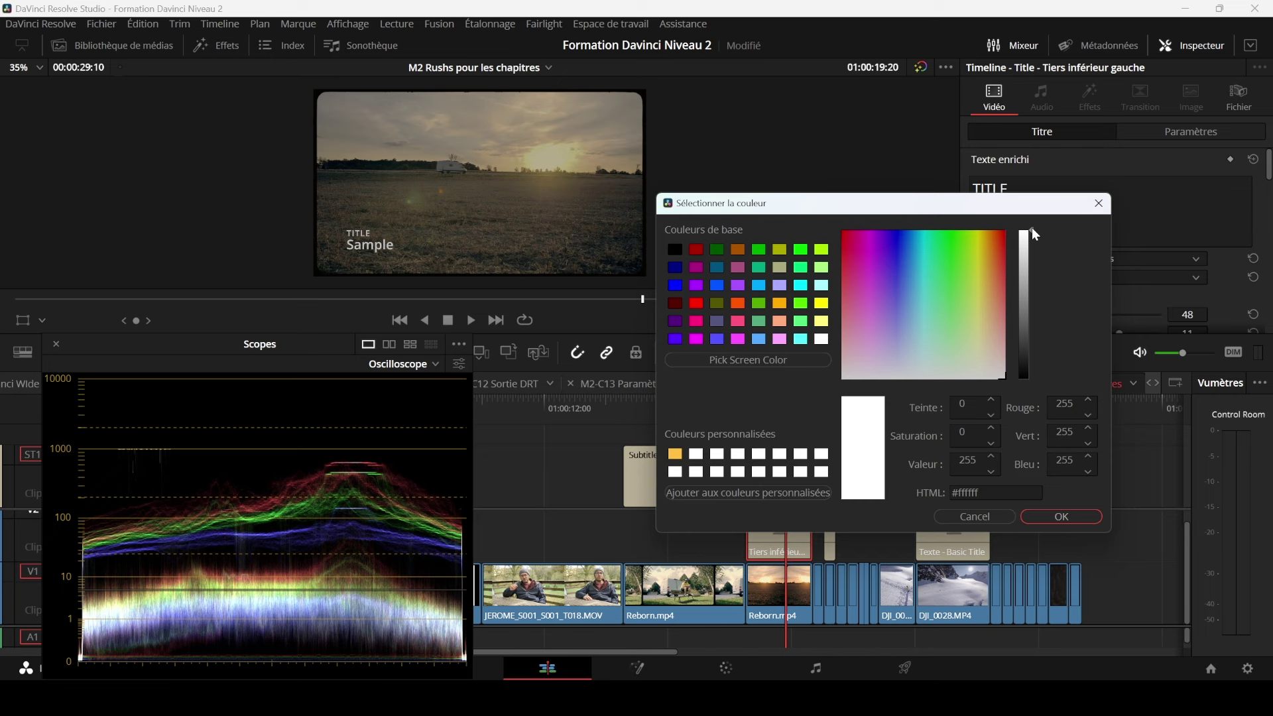
left_click_drag(1032, 229, 1031, 232)
left_click_drag(891, 204, 350, 186)
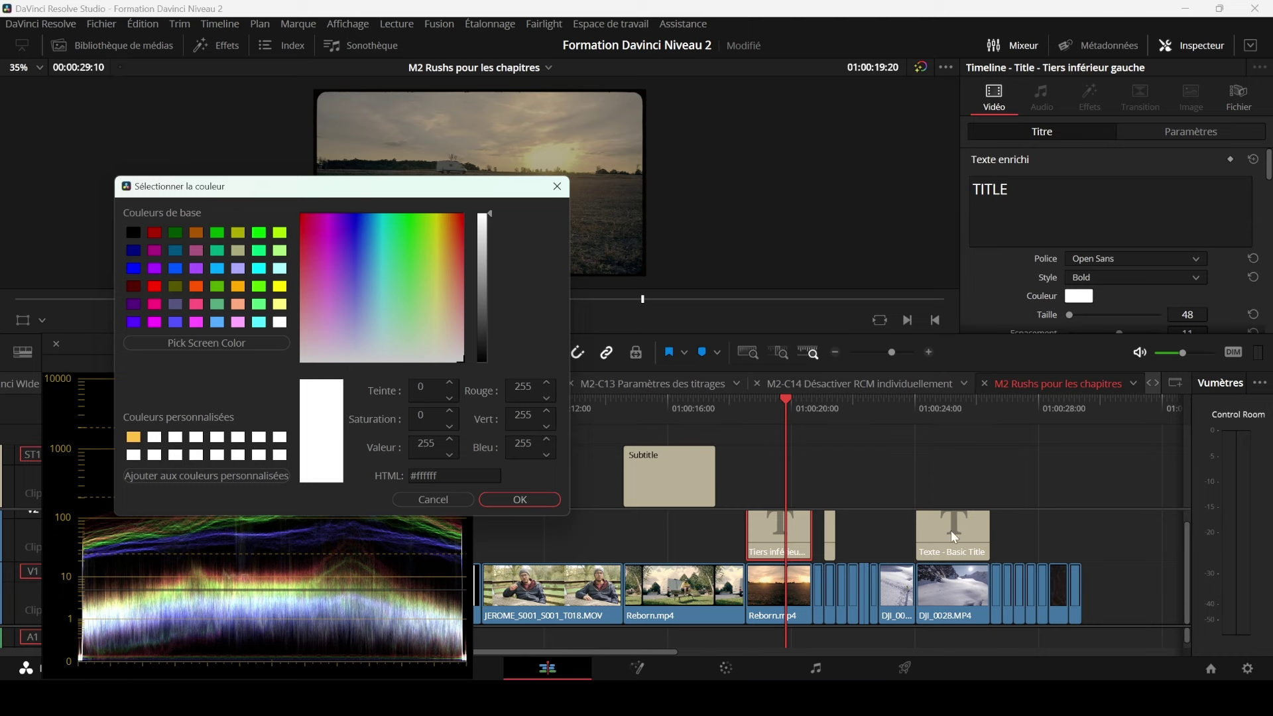
- Cancel the picker, then select the Basic Title clip and show it at 01:00:25:08
left_click(431, 499)
left_click(961, 553)
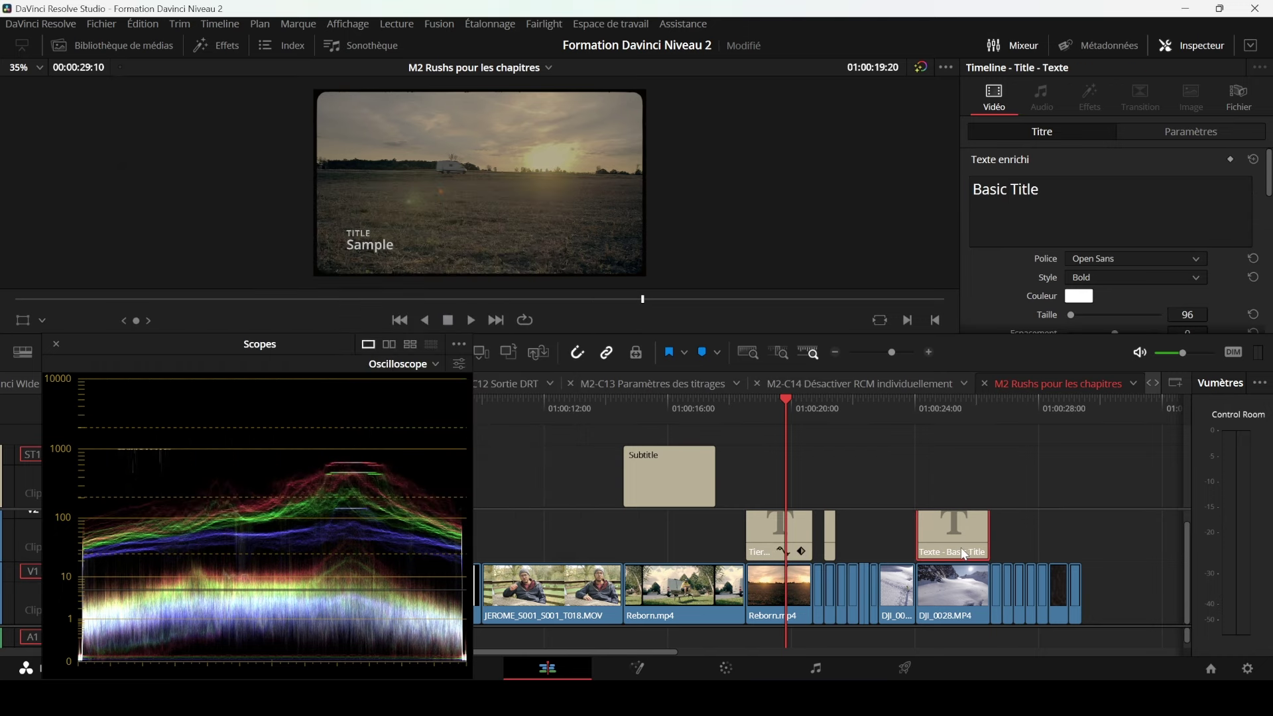
left_click(955, 407)
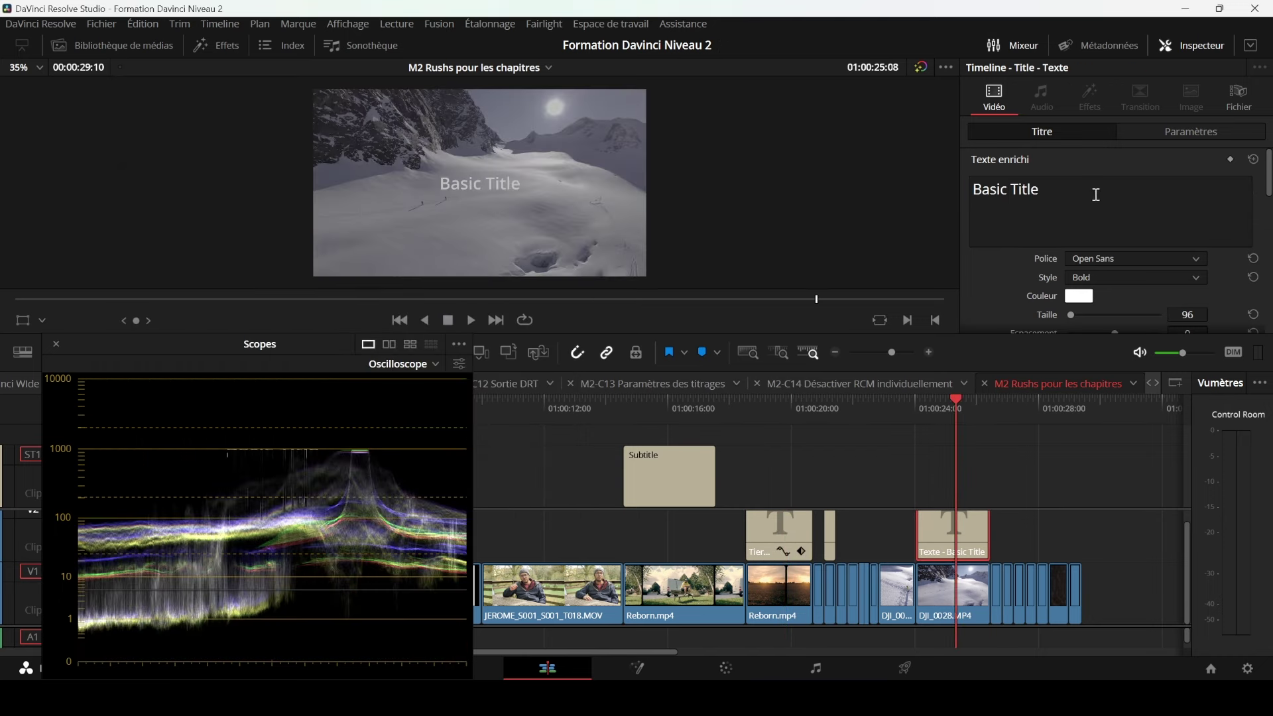
- Preview a grey text colour for Basic Title, then close the picker keeping it white
left_click(1079, 296)
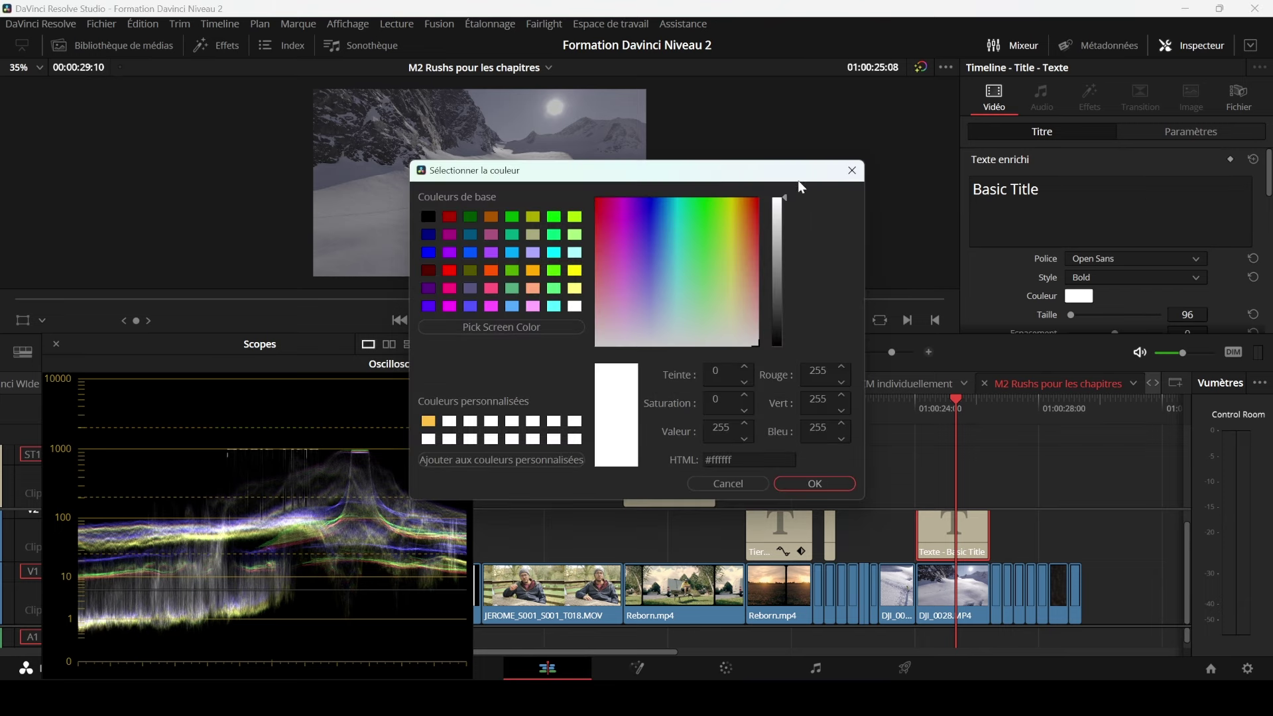
left_click_drag(728, 175, 1005, 109)
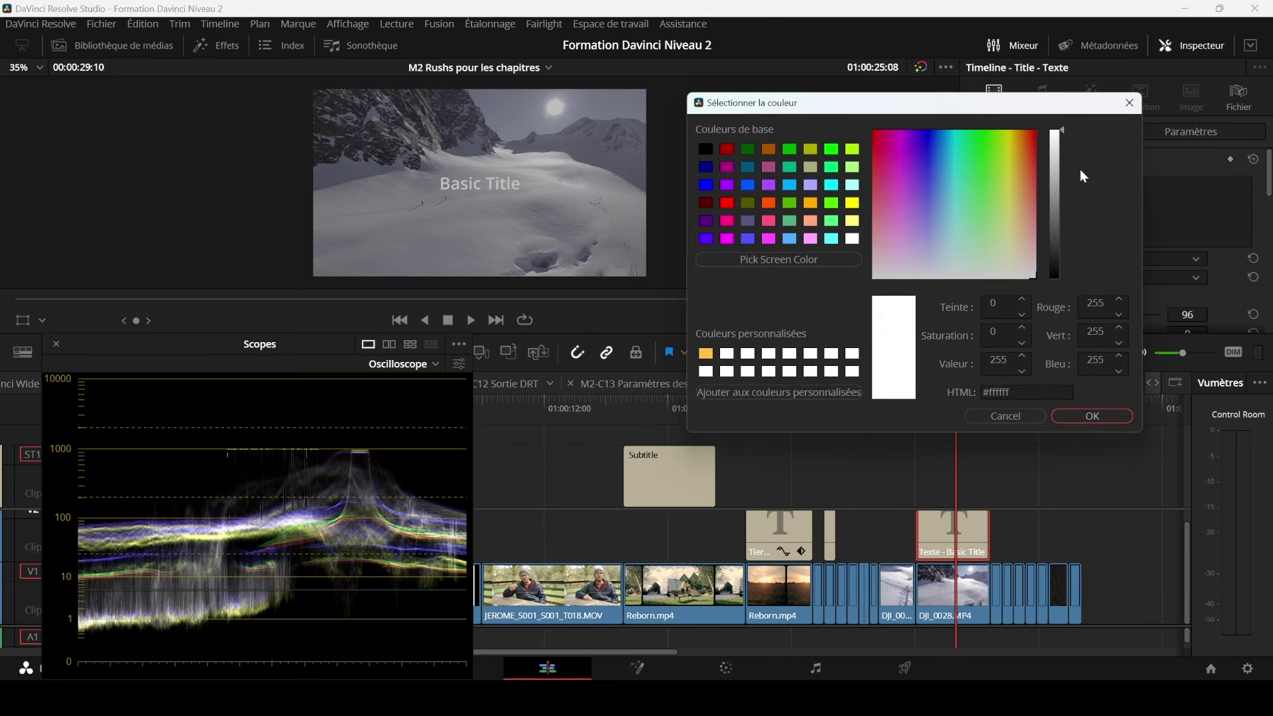
mouse_move(1062, 127)
left_mouse_down()
mouse_move(1057, 236)
mouse_move(1062, 156)
mouse_move(1051, 231)
mouse_move(1045, 192)
mouse_move(1061, 130)
left_mouse_up()
left_click(1013, 416)
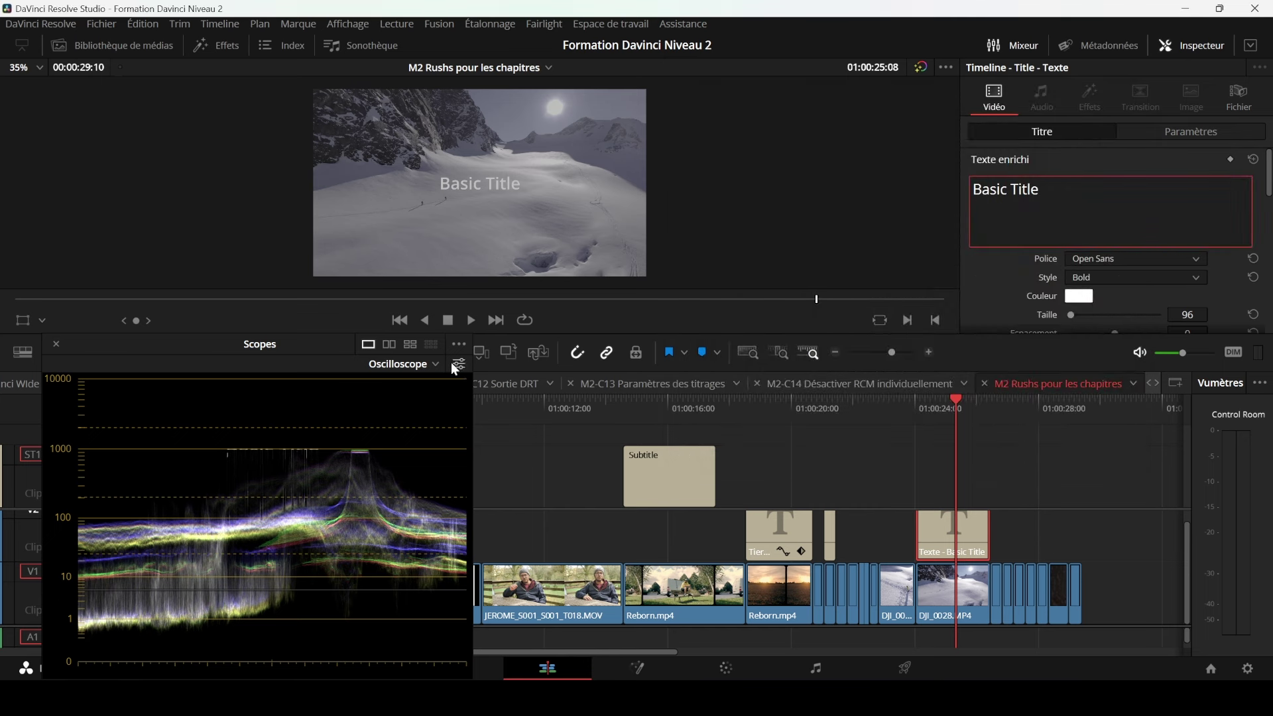
- Deselect the title text, move Scopes, and reopen colour management showing 1000-nit graphics white
left_click(213, 361)
left_click_drag(133, 351, 96, 267)
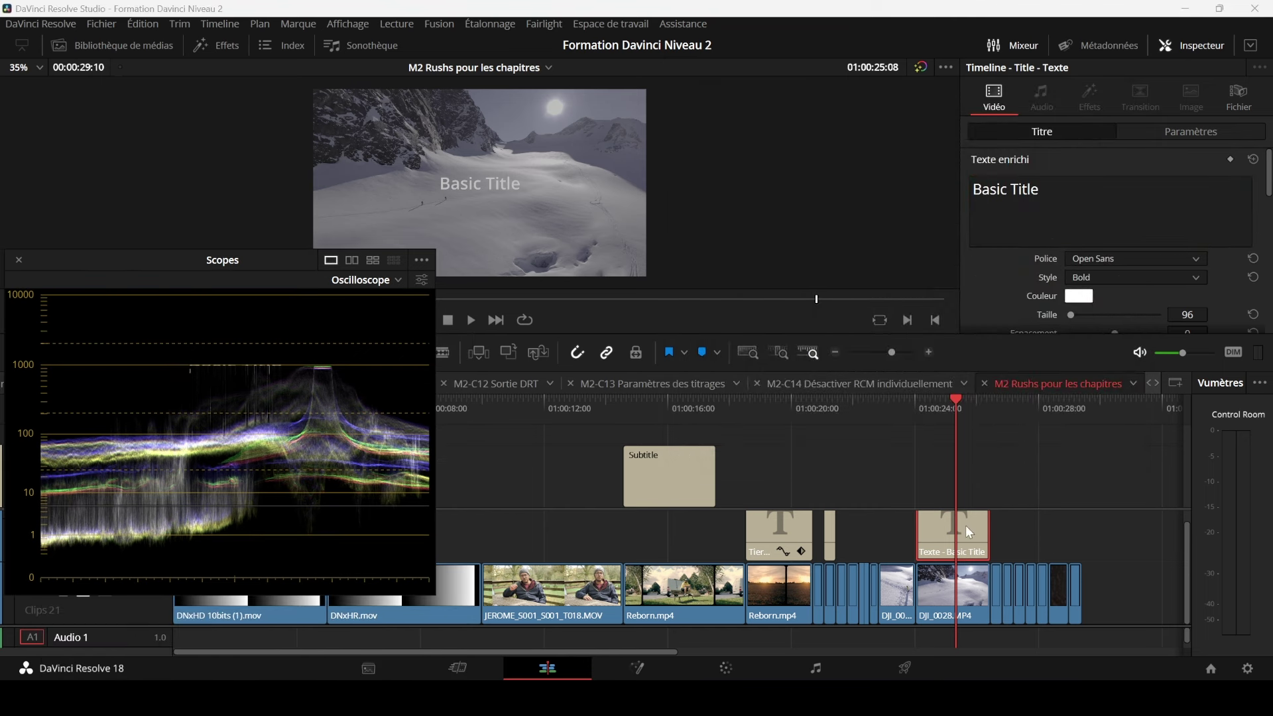
left_click(1248, 668)
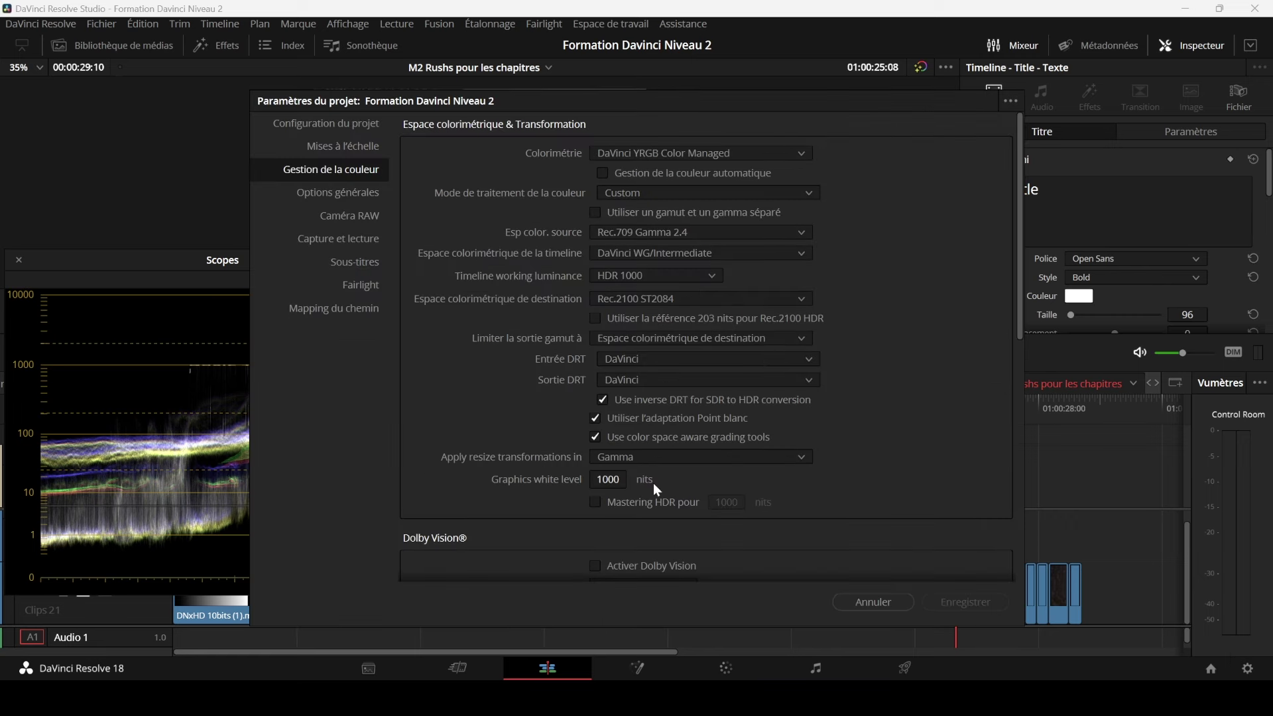